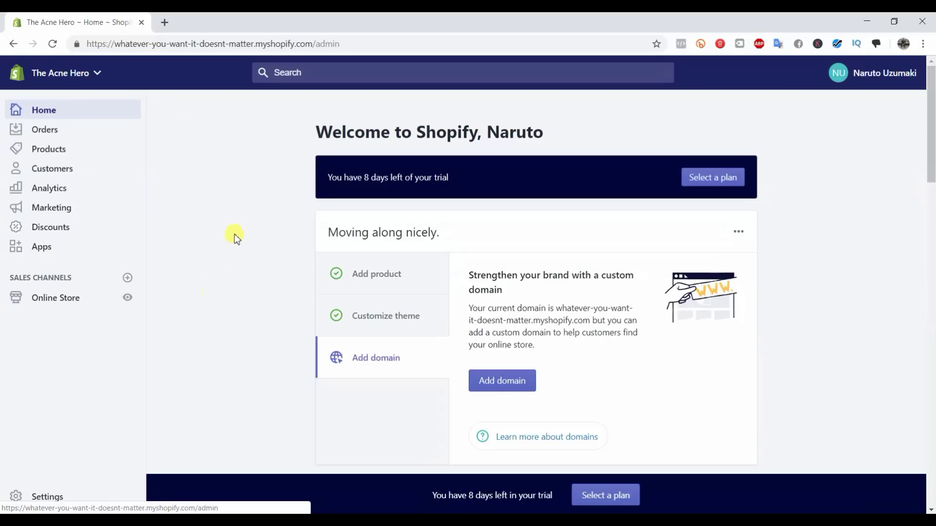
Go to Settings > Payment providers and scroll down to the Payment authorization section
{"action": "left_click", "coordinate": [45, 496]}
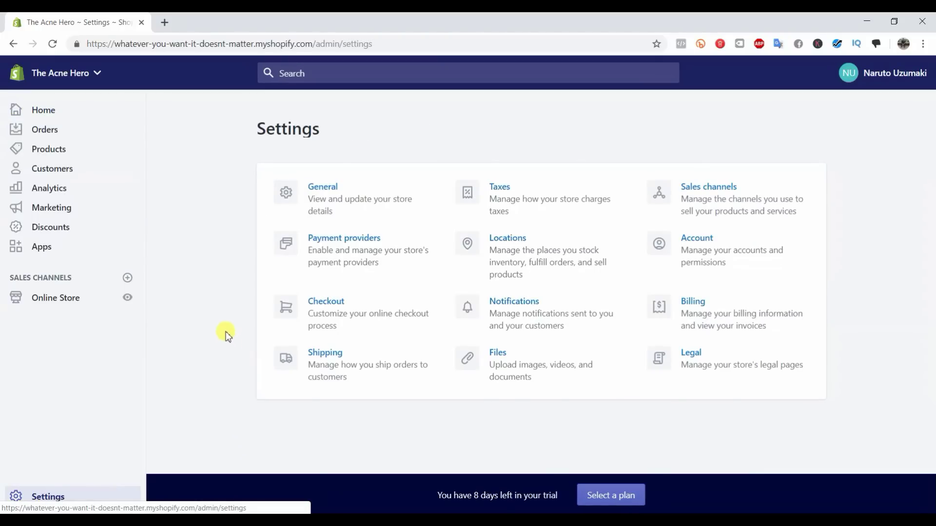
{"action": "left_click", "coordinate": [362, 240]}
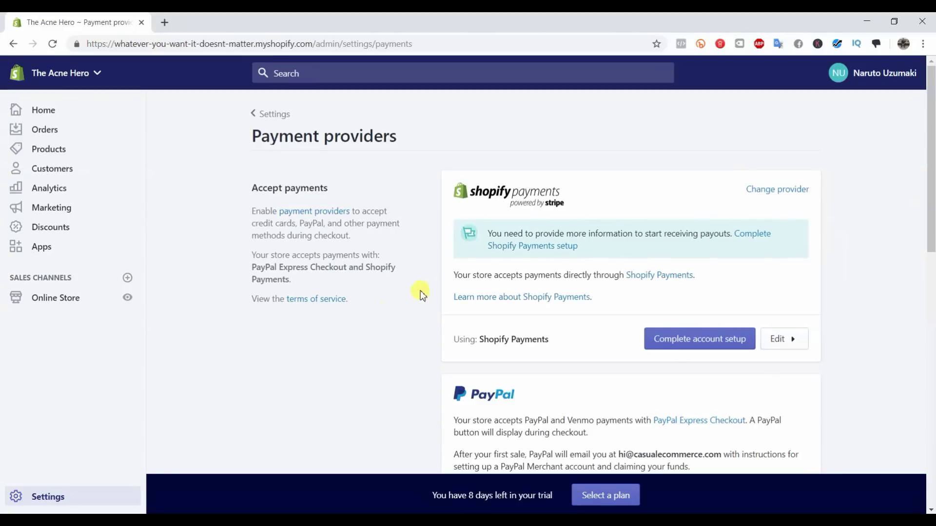
{"action": "left_click_drag", "start_coordinate": [930, 176], "coordinate": [931, 430]}
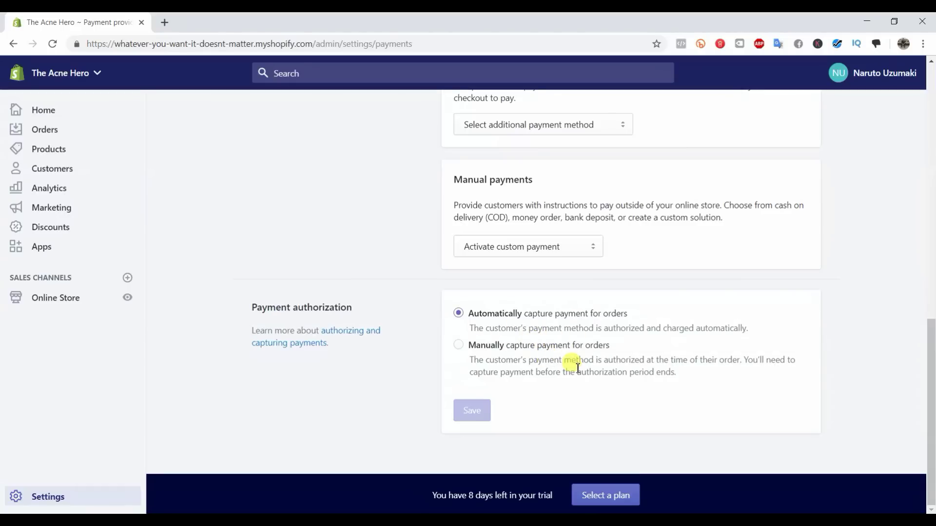
{"action": "scroll", "coordinate": [721, 376], "scroll_direction": "up", "scroll_amount": 1}
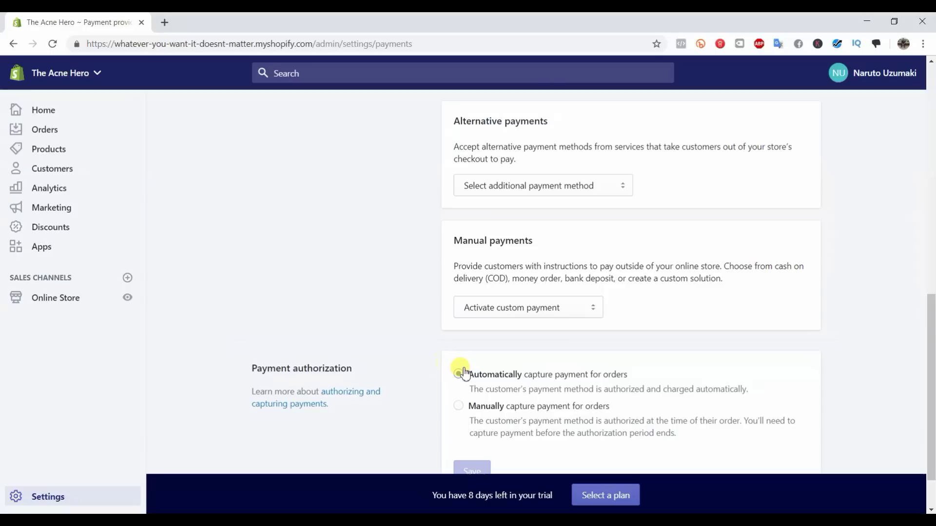
{"action": "scroll", "coordinate": [765, 361], "scroll_direction": "up", "scroll_amount": 5}
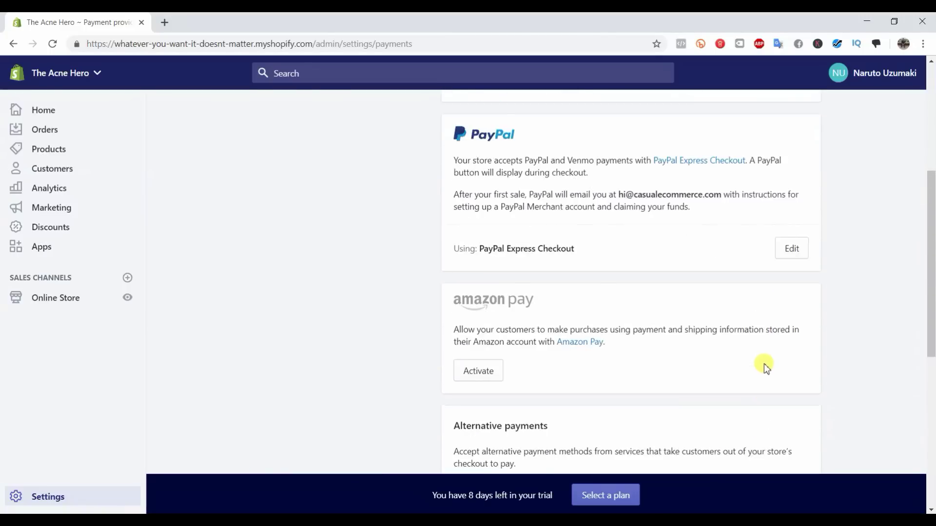
{"action": "scroll", "coordinate": [764, 363], "scroll_direction": "up", "scroll_amount": 4}
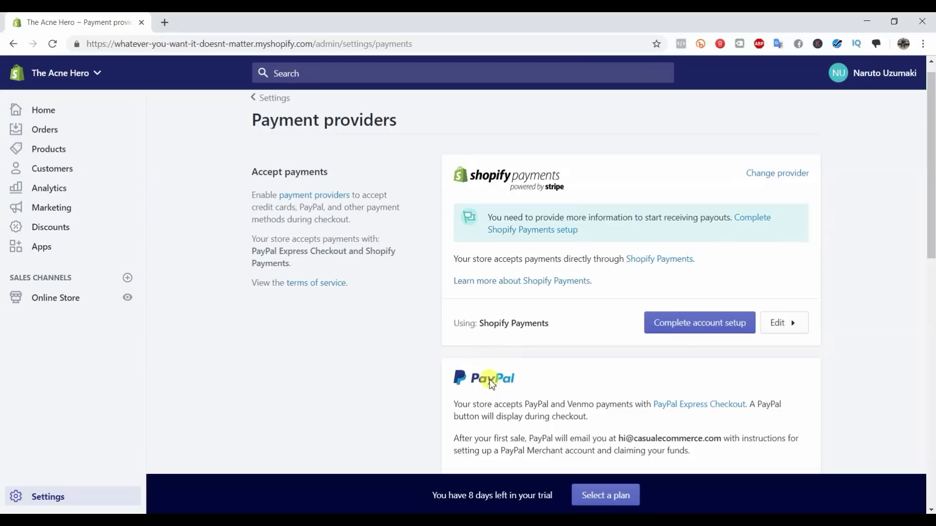
{"action": "scroll", "coordinate": [314, 405], "scroll_direction": "up", "scroll_amount": 1}
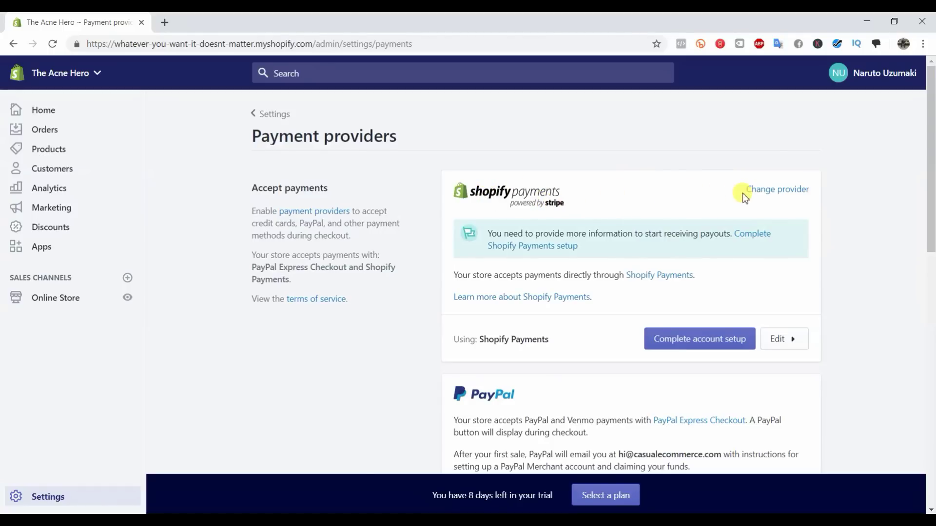
{"action": "left_click", "coordinate": [772, 192]}
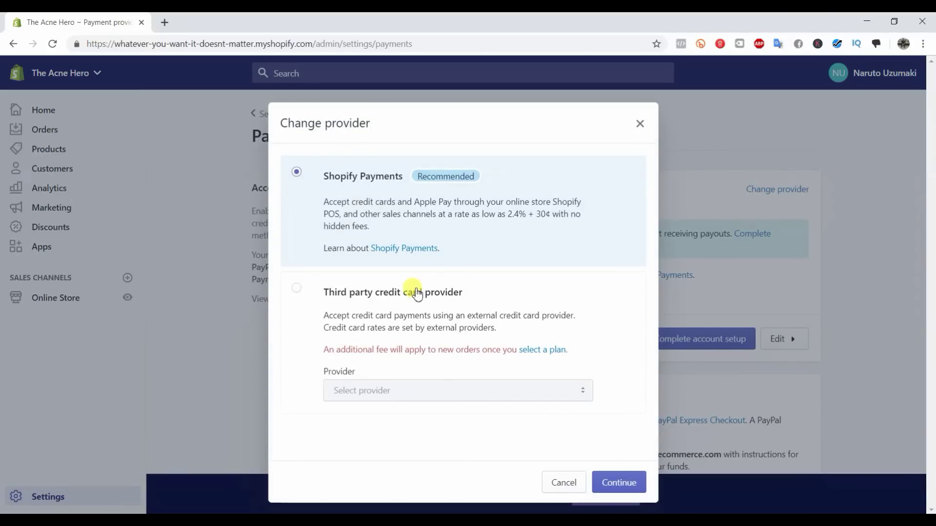
{"action": "left_click", "coordinate": [389, 303]}
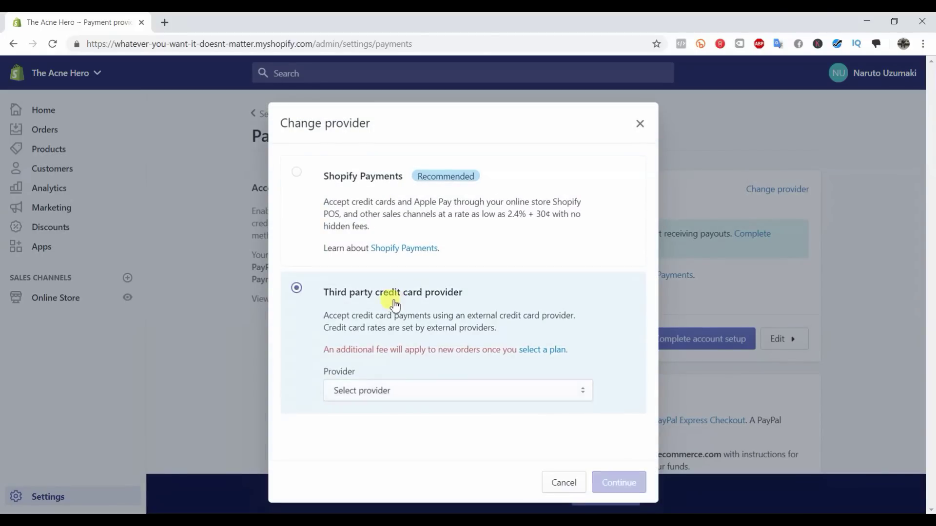
{"action": "left_click", "coordinate": [519, 392]}
{"action": "scroll", "coordinate": [478, 263], "scroll_direction": "down", "scroll_amount": 10}
{"action": "scroll", "coordinate": [478, 261], "scroll_direction": "up", "scroll_amount": 9}
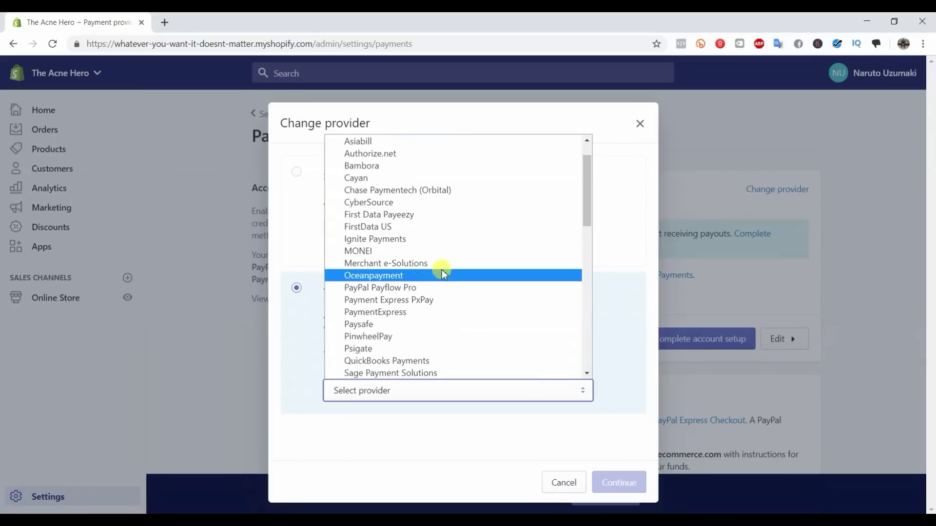
{"action": "scroll", "coordinate": [477, 258], "scroll_direction": "up", "scroll_amount": 1}
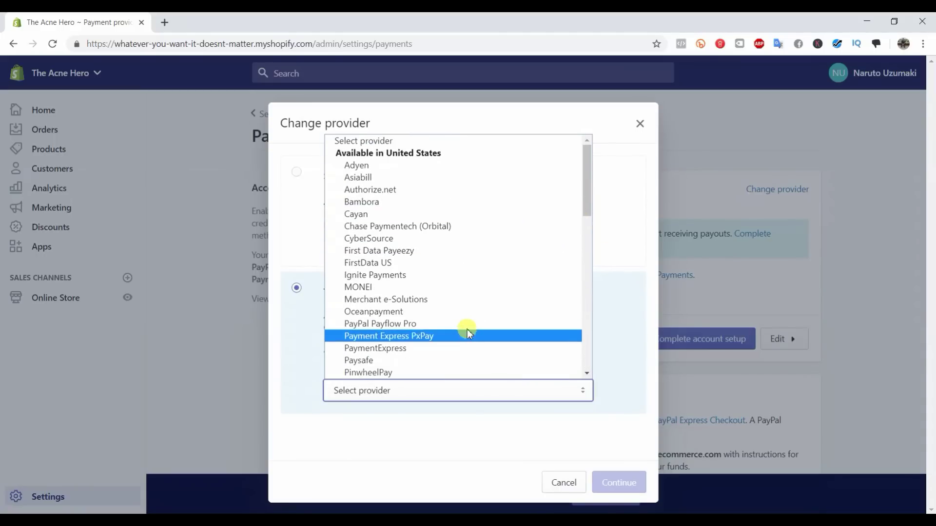
{"action": "left_click", "coordinate": [604, 233]}
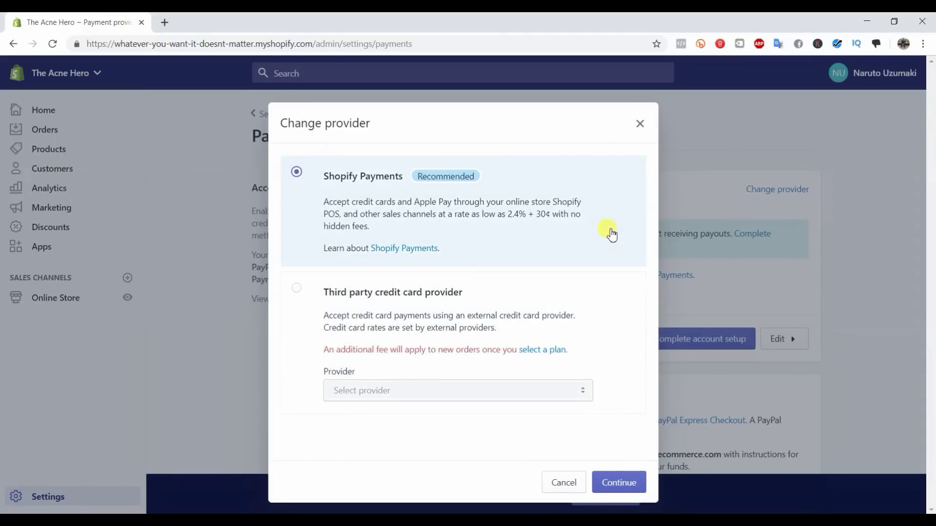
{"action": "left_click", "coordinate": [640, 484]}
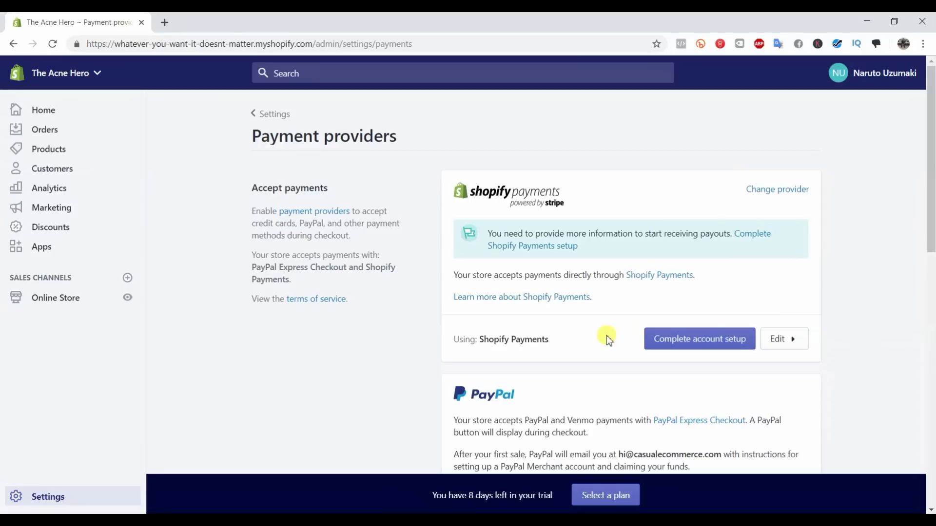
Start the Shopify Payments account setup and view the Business type options, leaving the type unchanged
{"action": "left_click", "coordinate": [707, 341]}
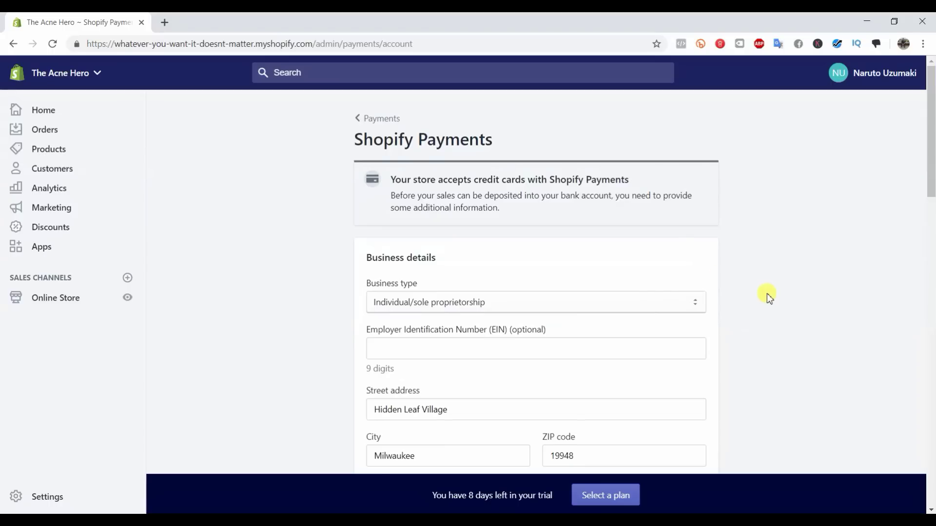
{"action": "scroll", "coordinate": [767, 295], "scroll_direction": "down", "scroll_amount": 1}
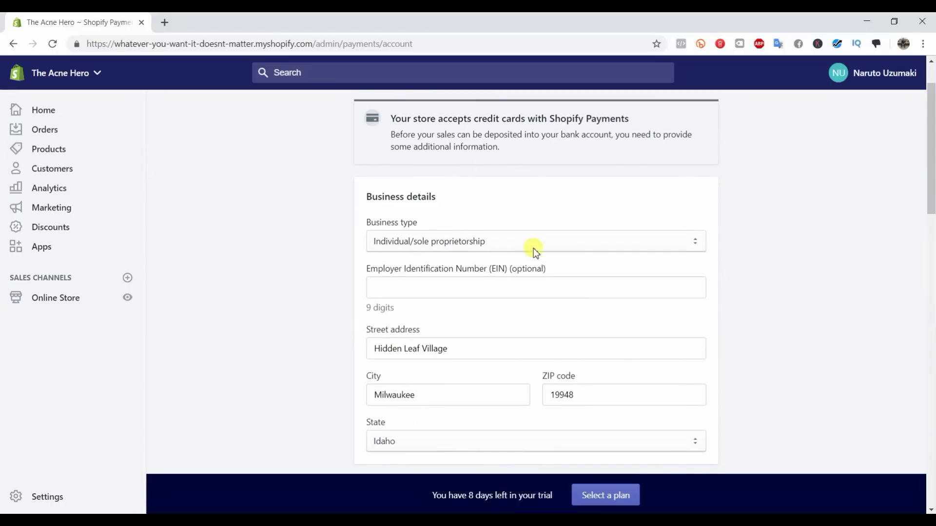
{"action": "scroll", "coordinate": [732, 299], "scroll_direction": "down", "scroll_amount": 1}
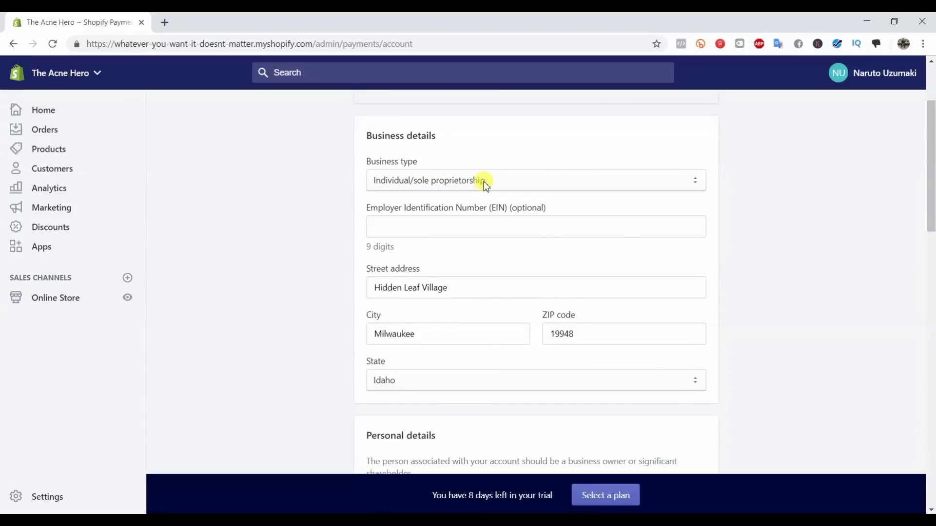
{"action": "left_click", "coordinate": [429, 177]}
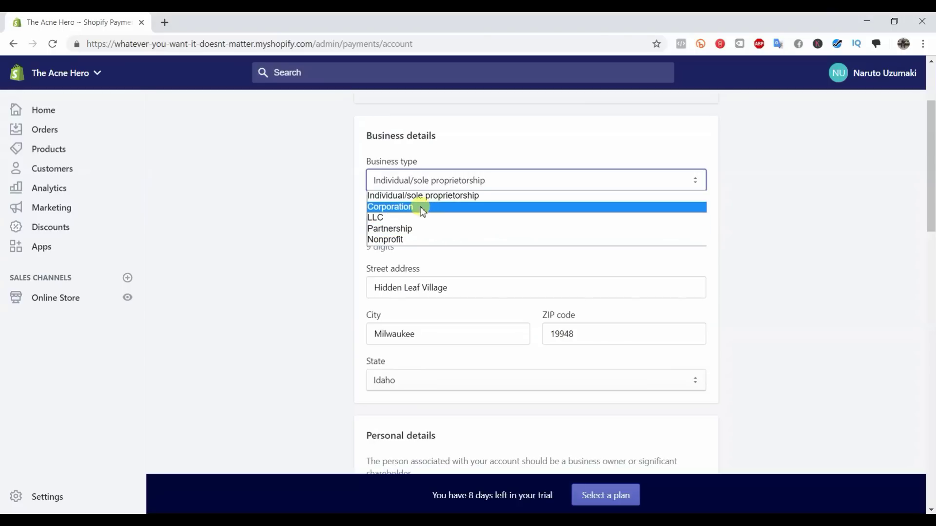
{"action": "left_click", "coordinate": [755, 218]}
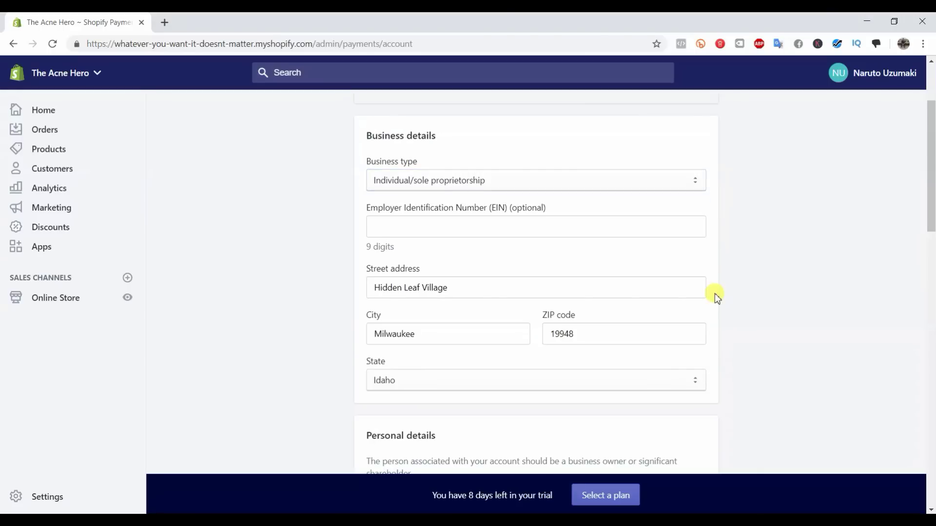
Scroll down through the personal details to the Product details section
{"action": "scroll", "coordinate": [715, 293], "scroll_direction": "down", "scroll_amount": 1}
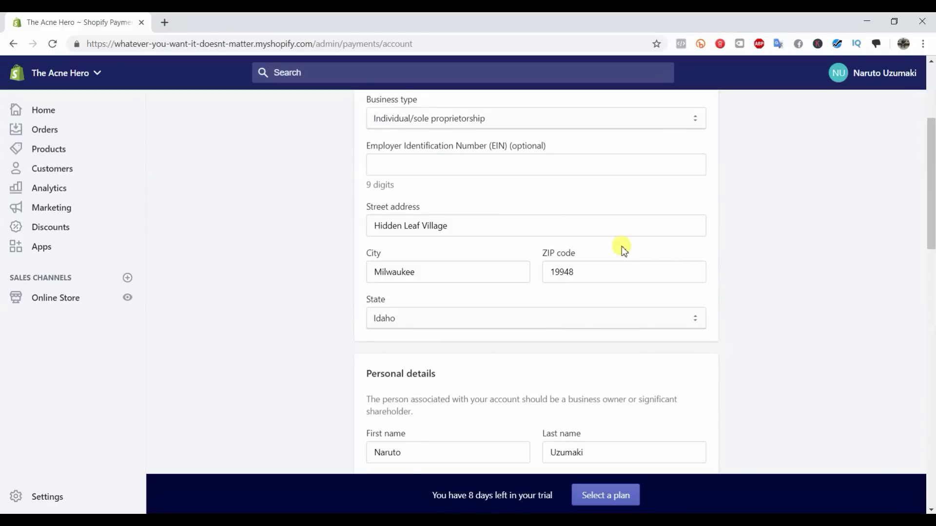
{"action": "scroll", "coordinate": [622, 246], "scroll_direction": "down", "scroll_amount": 1}
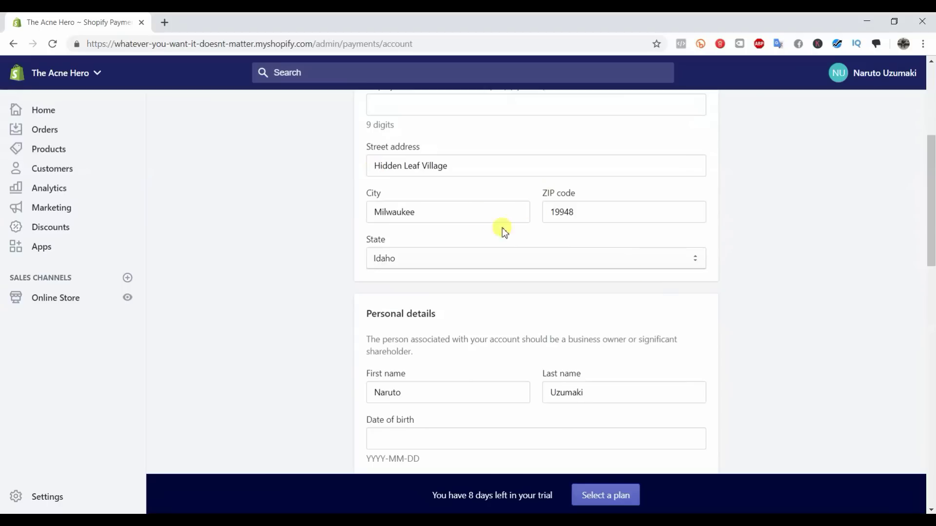
{"action": "scroll", "coordinate": [669, 278], "scroll_direction": "down", "scroll_amount": 2}
{"action": "scroll", "coordinate": [731, 277], "scroll_direction": "down", "scroll_amount": 1}
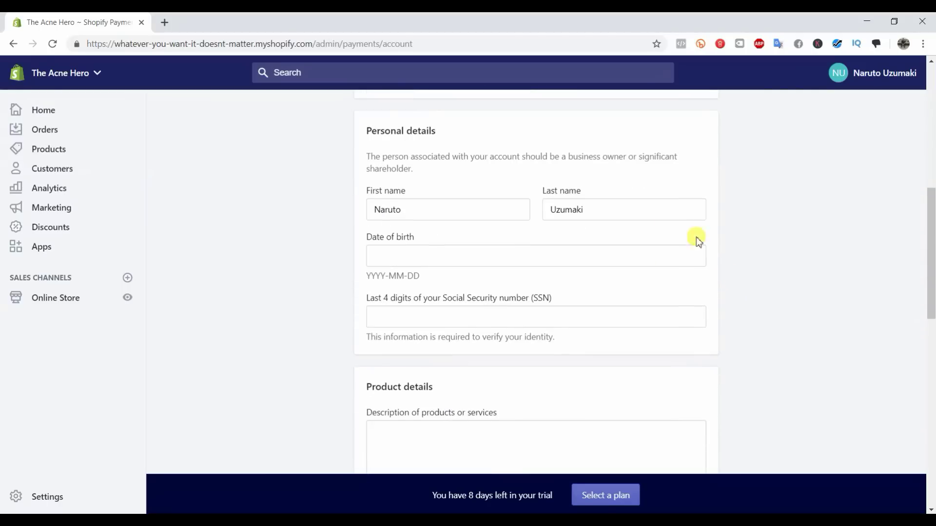
{"action": "scroll", "coordinate": [506, 286], "scroll_direction": "down", "scroll_amount": 4}
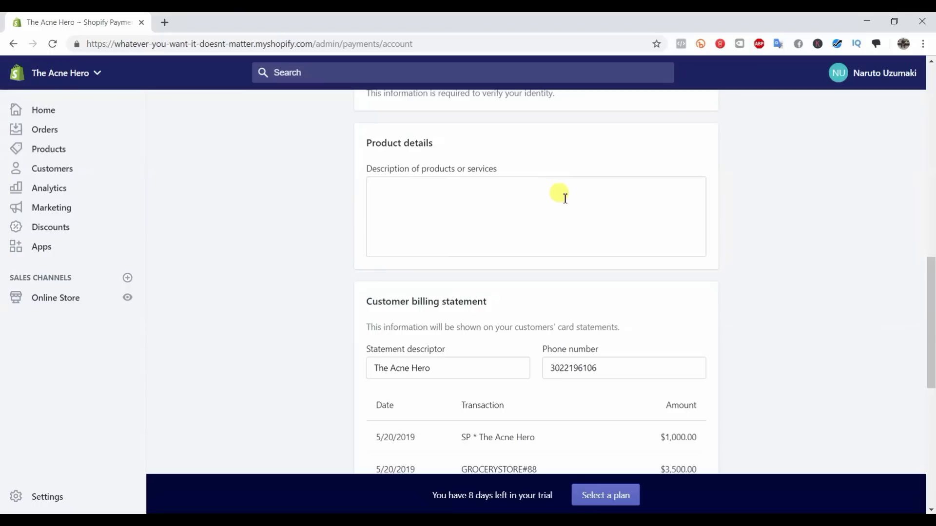
Enter 'Online retailer of skin care products.' as the description of products or services
{"action": "left_click", "coordinate": [526, 200]}
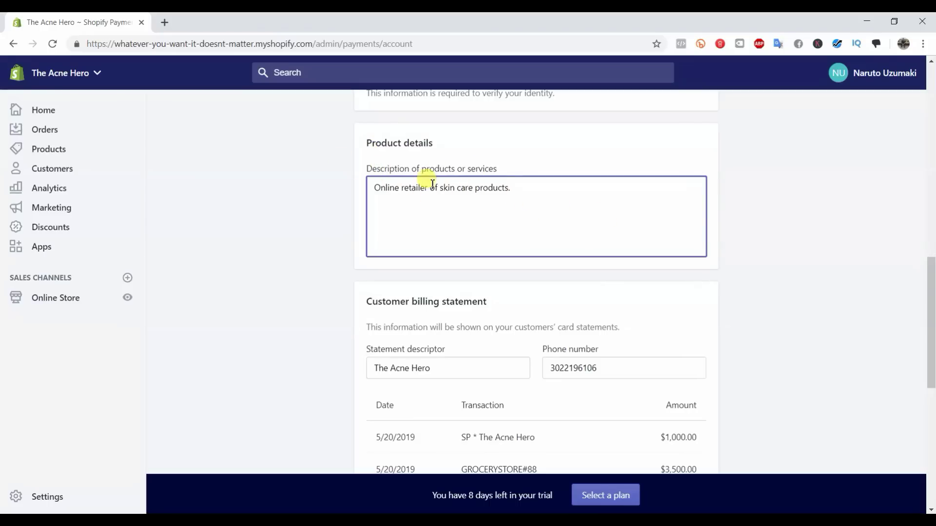
Inspect the phone number and the card statement note in the billing statement section
{"action": "scroll", "coordinate": [459, 196], "scroll_direction": "down", "scroll_amount": 1}
{"action": "scroll", "coordinate": [442, 194], "scroll_direction": "down", "scroll_amount": 2}
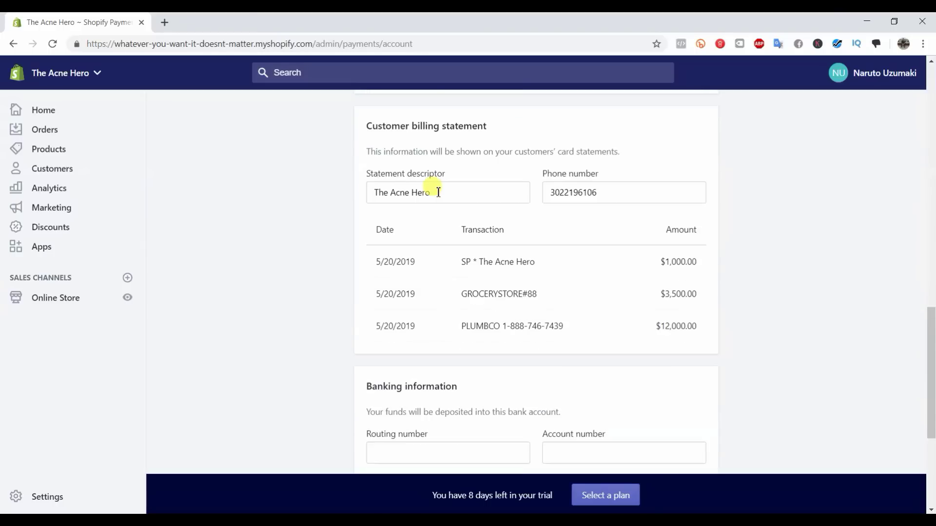
{"action": "scroll", "coordinate": [438, 191], "scroll_direction": "up", "scroll_amount": 1}
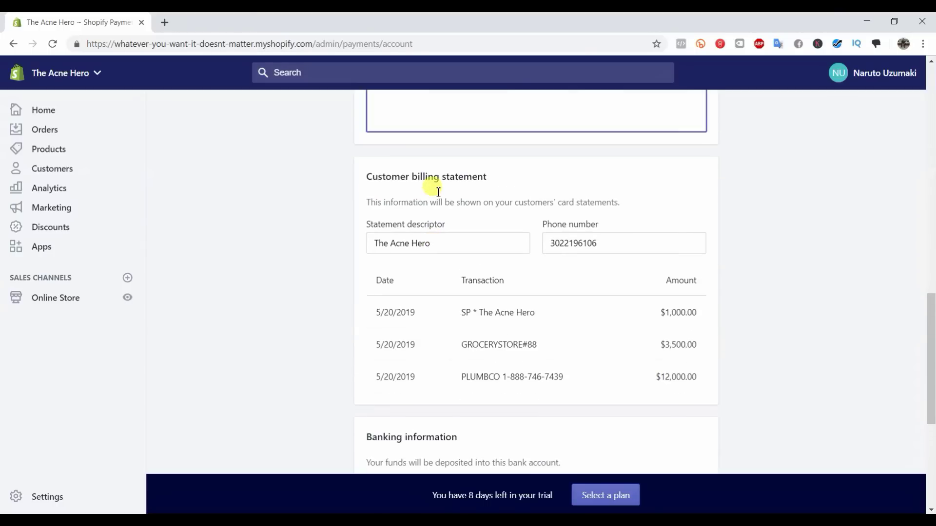
{"action": "left_click_drag", "start_coordinate": [553, 249], "coordinate": [591, 240]}
{"action": "left_click", "coordinate": [589, 245]}
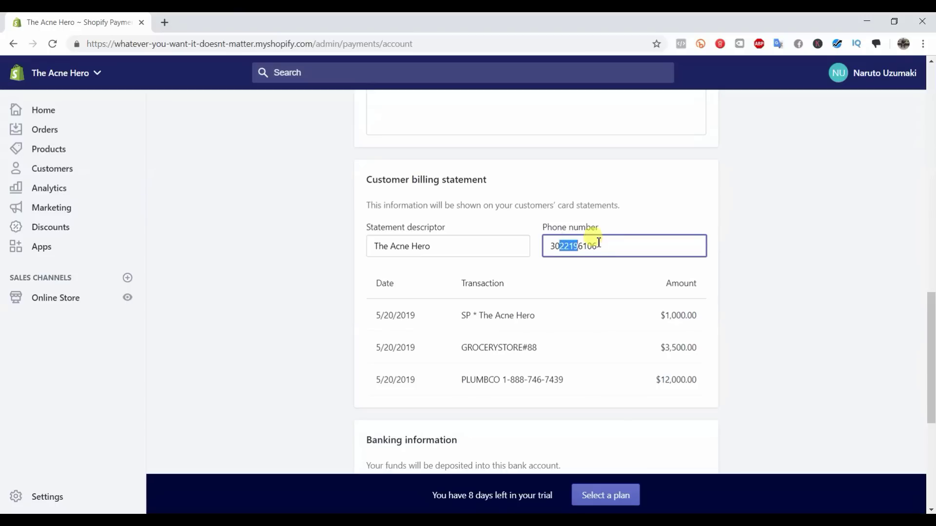
{"action": "left_click", "coordinate": [600, 245]}
{"action": "left_click_drag", "start_coordinate": [442, 205], "coordinate": [612, 205]}
{"action": "left_click", "coordinate": [612, 204]}
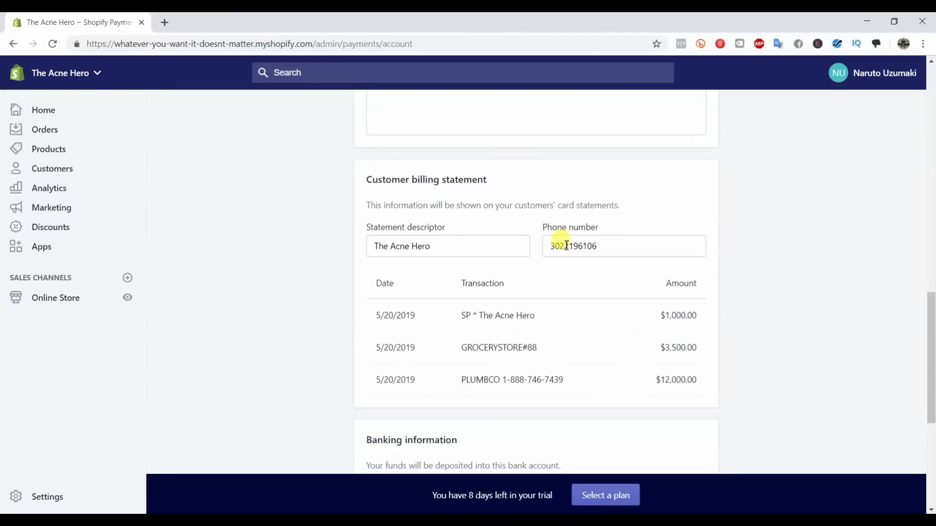
{"action": "left_click_drag", "start_coordinate": [560, 246], "coordinate": [595, 244]}
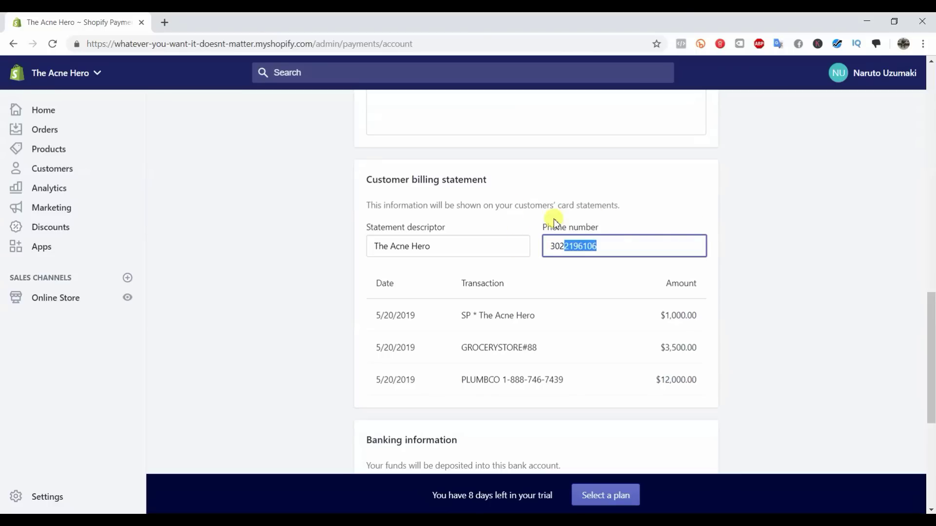
{"action": "left_click", "coordinate": [626, 245]}
Replace the statement descriptor text with 'Company, LLC'
{"action": "left_click", "coordinate": [482, 255]}
{"action": "key", "text": "BackSpace"}
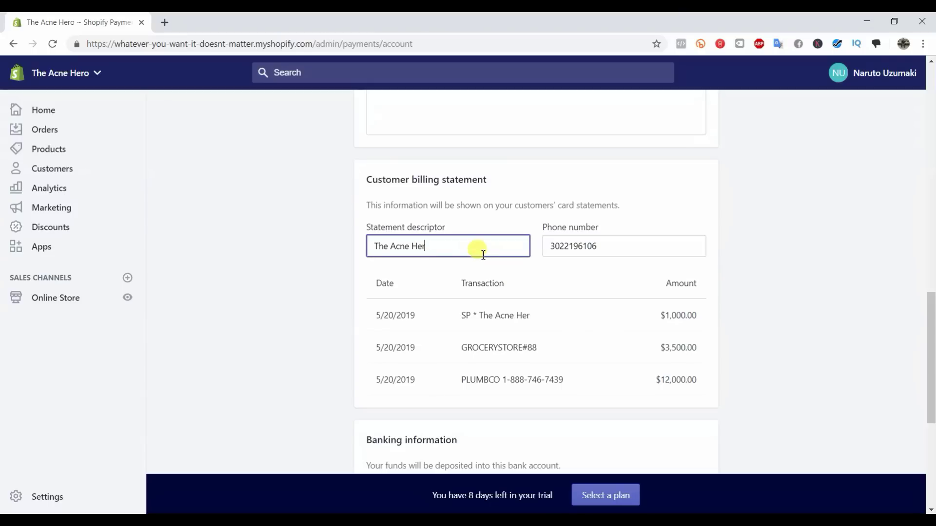
{"action": "type", "text": "o"}
{"action": "left_click_drag", "start_coordinate": [441, 246], "coordinate": [340, 258]}
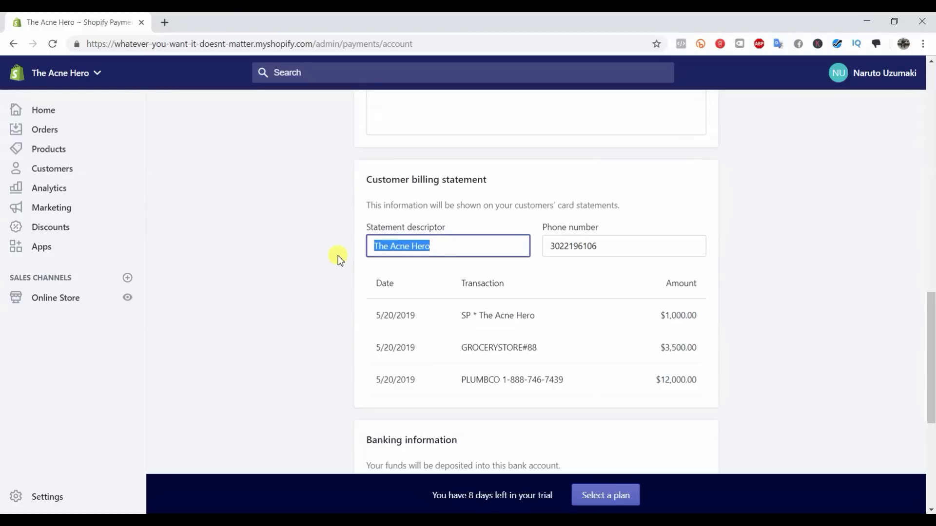
{"action": "type", "text": "Company"}
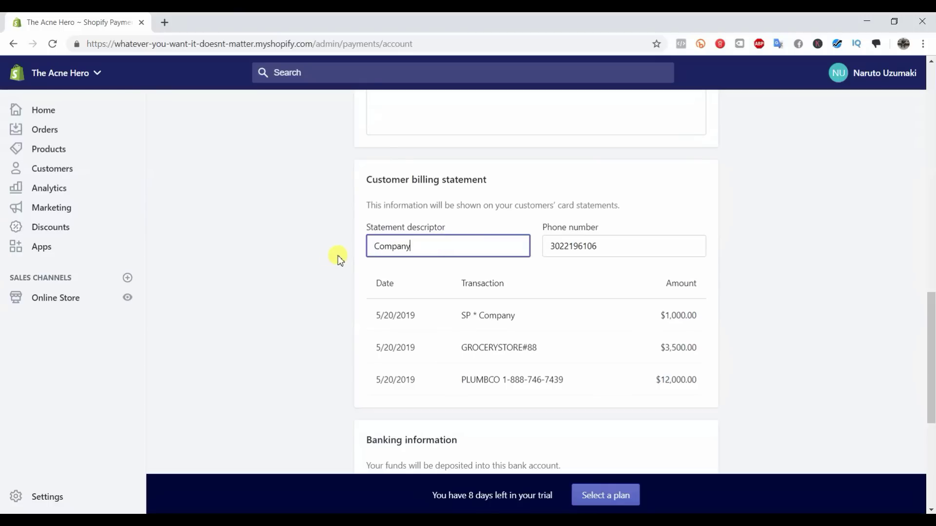
{"action": "type", "text": ", LLC"}
Scroll back to the top of the setup form and return to Payments via the breadcrumb
{"action": "scroll", "coordinate": [759, 402], "scroll_direction": "down", "scroll_amount": 1}
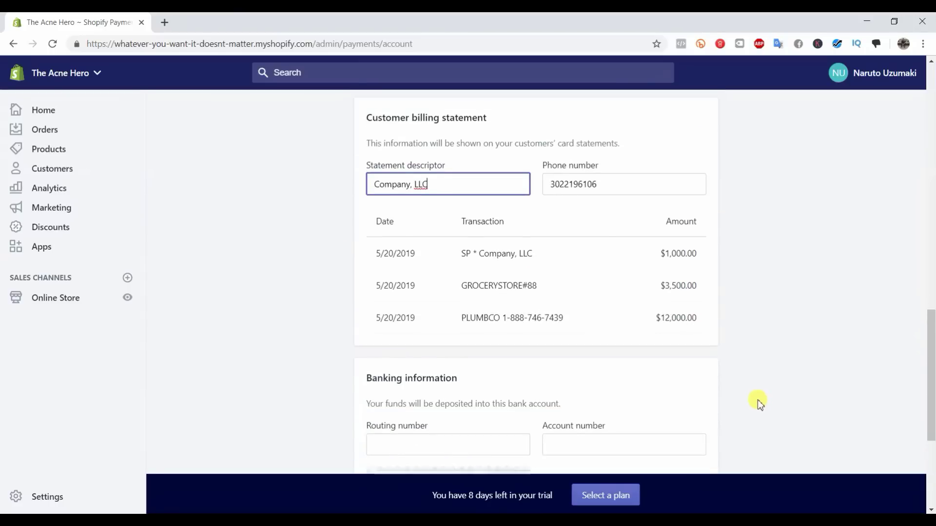
{"action": "scroll", "coordinate": [763, 385], "scroll_direction": "down", "scroll_amount": 4}
{"action": "scroll", "coordinate": [595, 251], "scroll_direction": "up", "scroll_amount": 1}
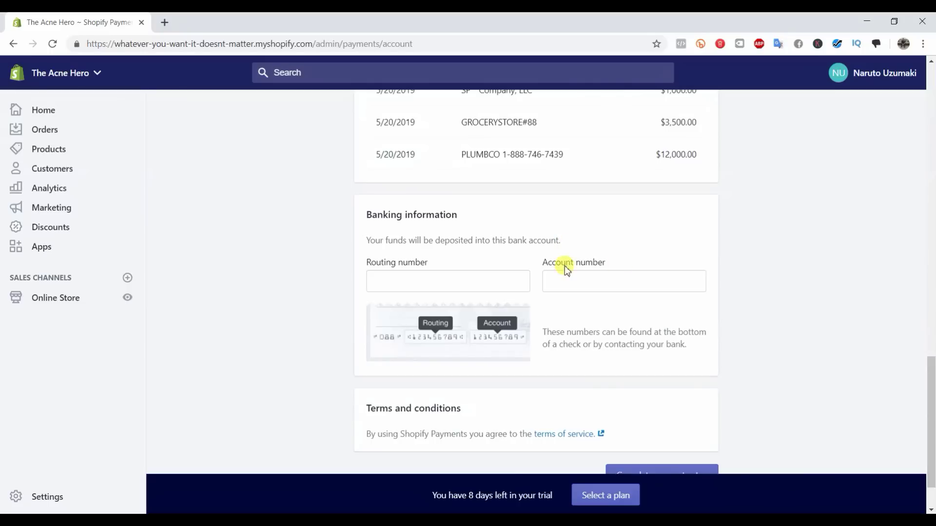
{"action": "scroll", "coordinate": [496, 243], "scroll_direction": "down", "scroll_amount": 1}
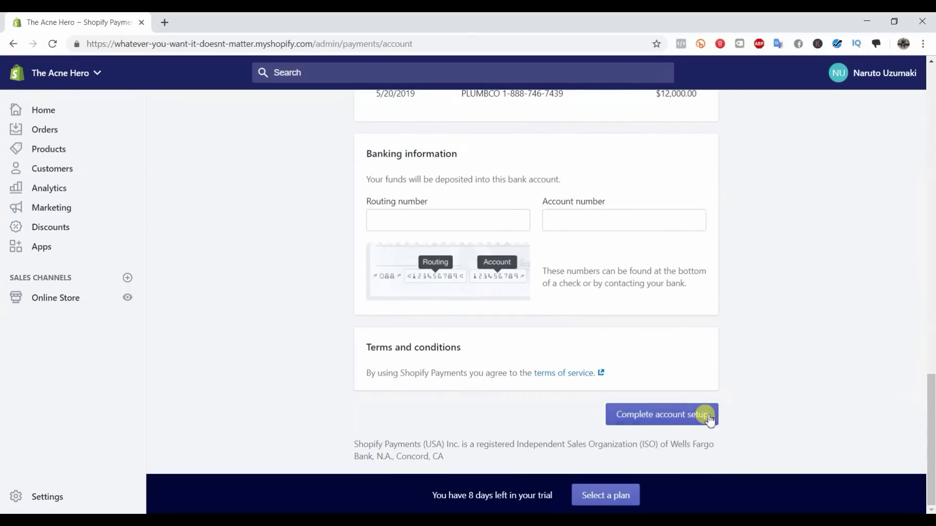
{"action": "scroll", "coordinate": [802, 400], "scroll_direction": "up", "scroll_amount": 7}
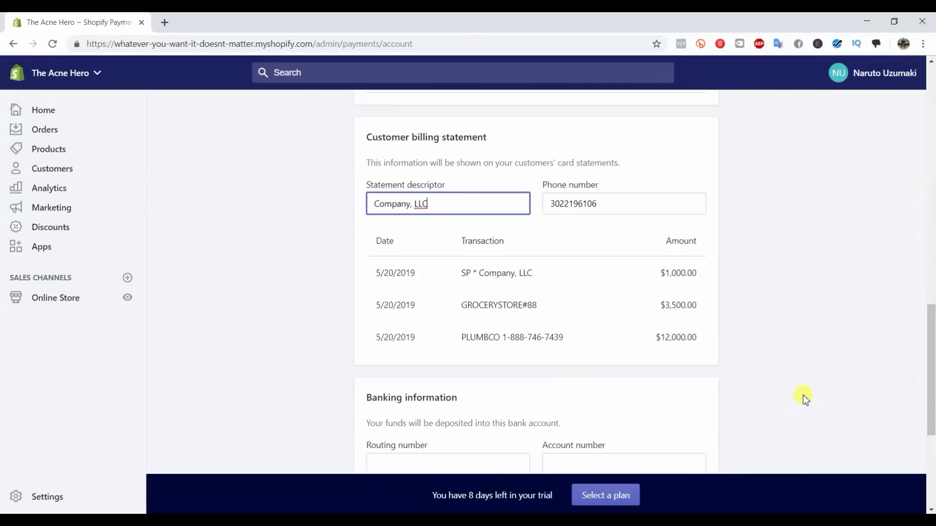
{"action": "scroll", "coordinate": [783, 380], "scroll_direction": "up", "scroll_amount": 10}
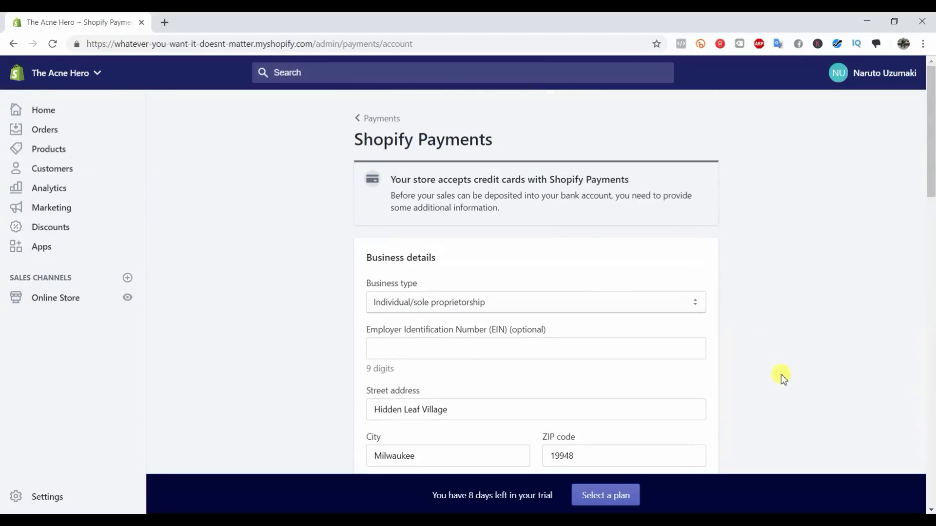
{"action": "scroll", "coordinate": [582, 271], "scroll_direction": "down", "scroll_amount": 2}
{"action": "scroll", "coordinate": [601, 284], "scroll_direction": "up", "scroll_amount": 2}
{"action": "left_click", "coordinate": [385, 120]}
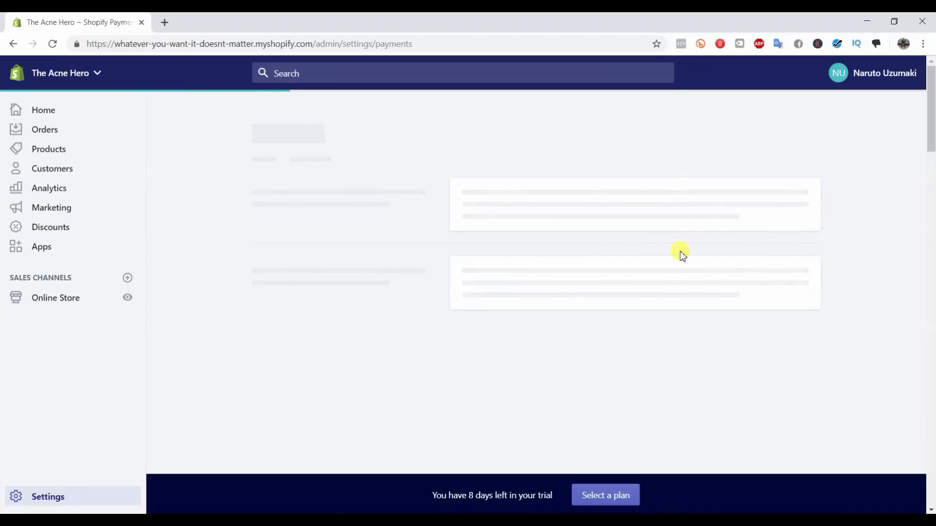
Toggle the Shopify Payments Edit options to reveal processing rate, transaction fee and test mode
{"action": "scroll", "coordinate": [924, 277], "scroll_direction": "down", "scroll_amount": 1}
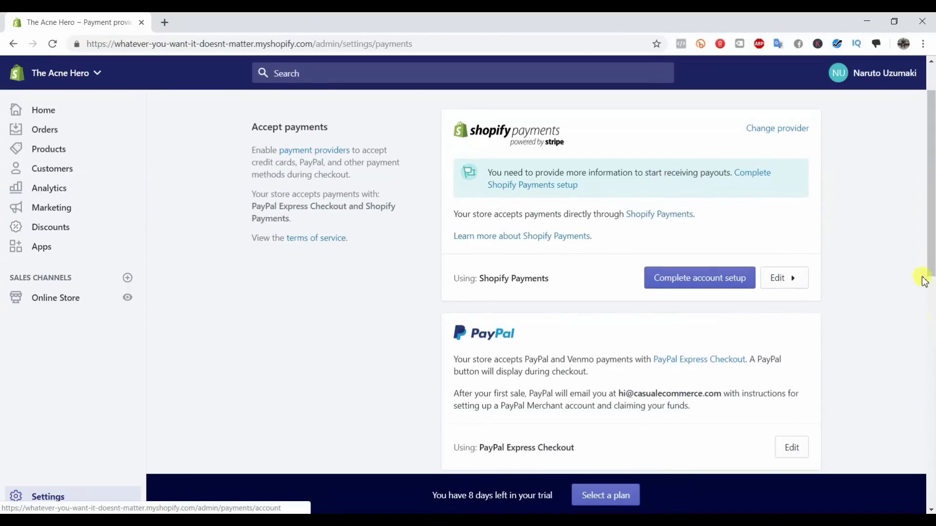
{"action": "left_click", "coordinate": [789, 280]}
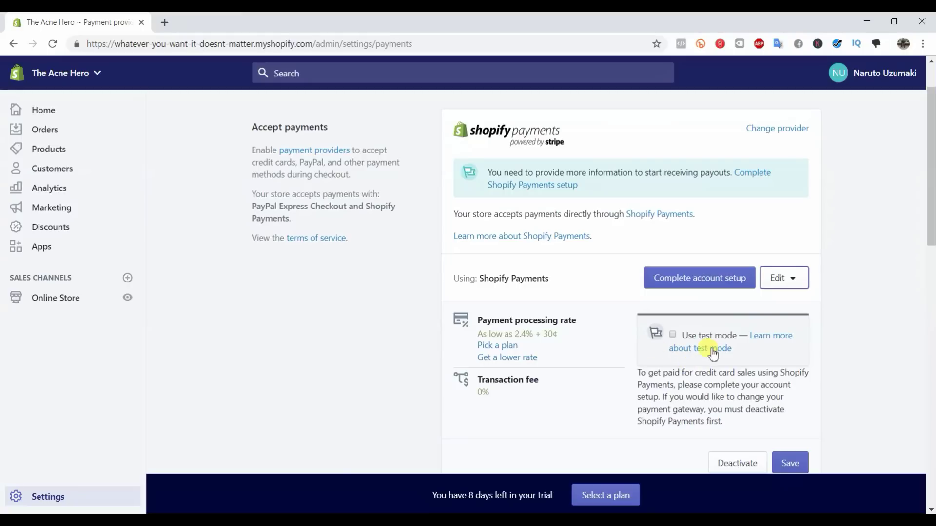
{"action": "left_click", "coordinate": [797, 284]}
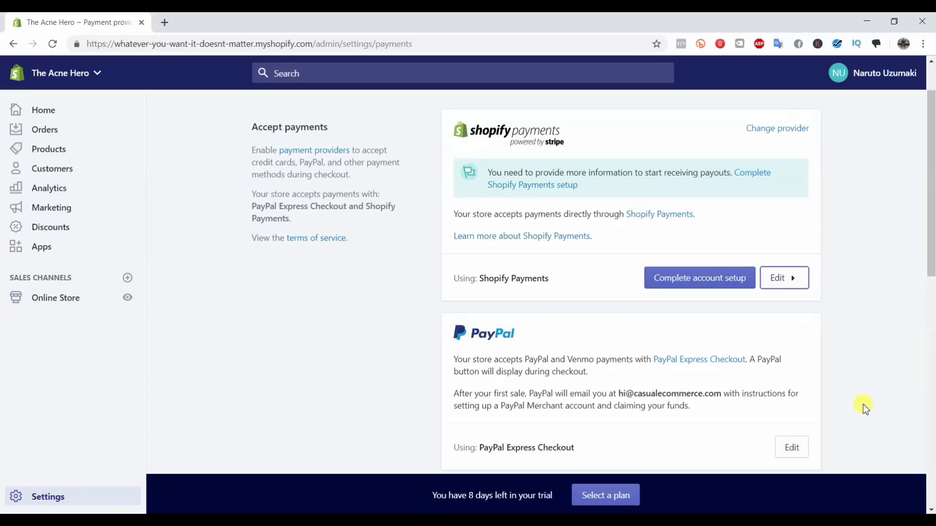
{"action": "left_click", "coordinate": [793, 278]}
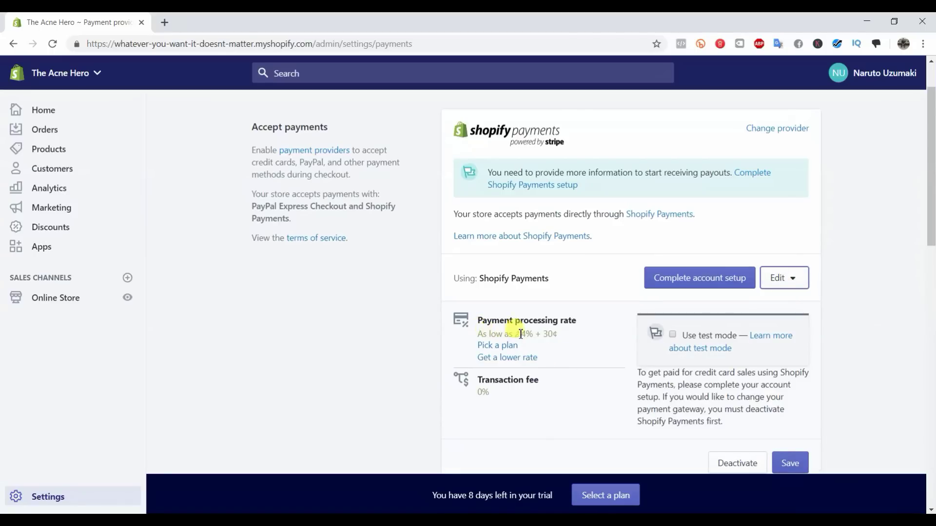
{"action": "left_click_drag", "start_coordinate": [478, 333], "coordinate": [555, 335]}
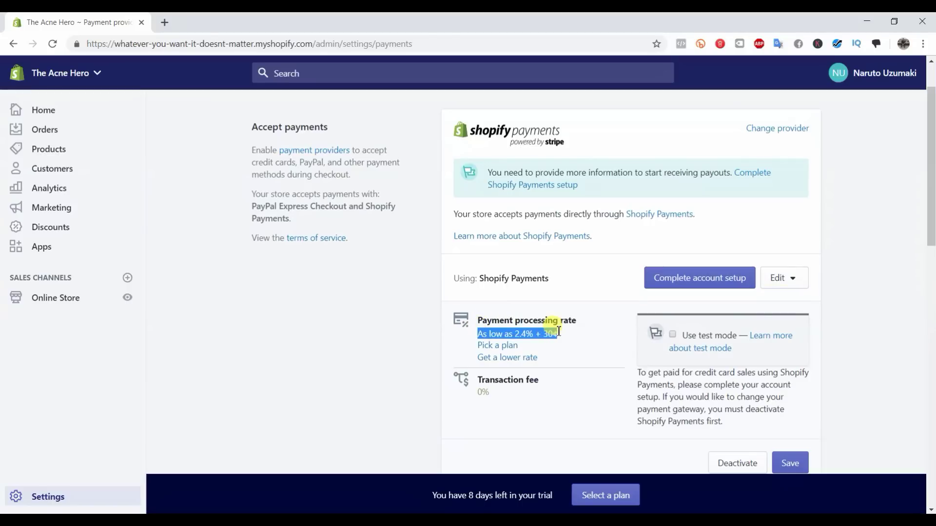
{"action": "left_click", "coordinate": [548, 336]}
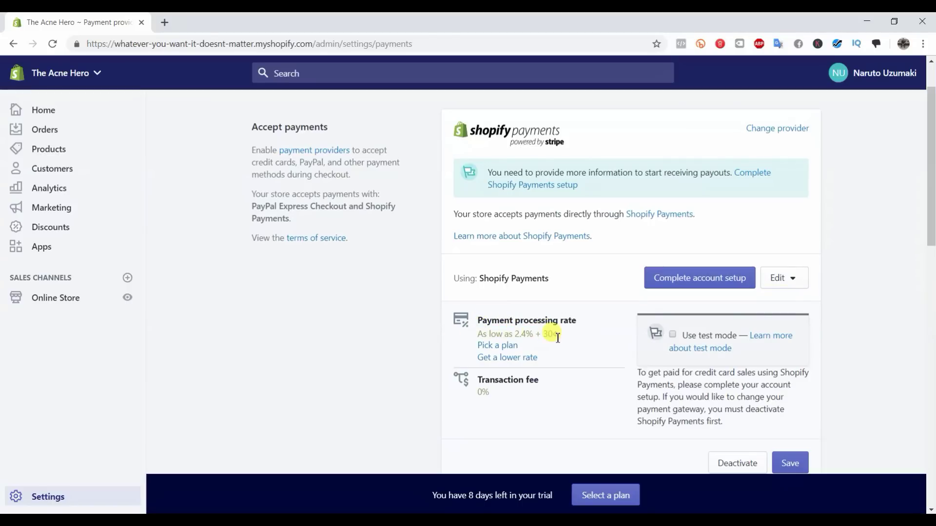
{"action": "double_click", "coordinate": [519, 335]}
{"action": "left_click", "coordinate": [547, 334]}
{"action": "left_click_drag", "start_coordinate": [526, 336], "coordinate": [519, 336]}
{"action": "left_click", "coordinate": [384, 348]}
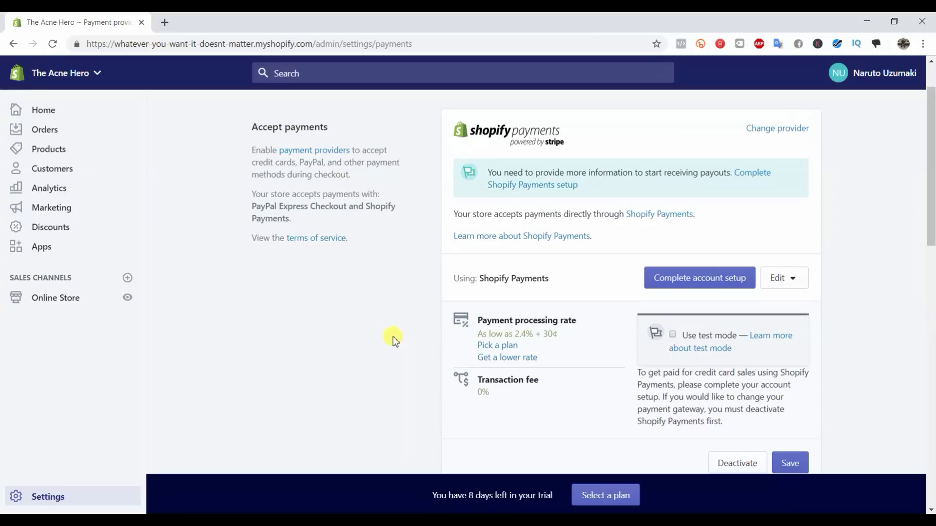